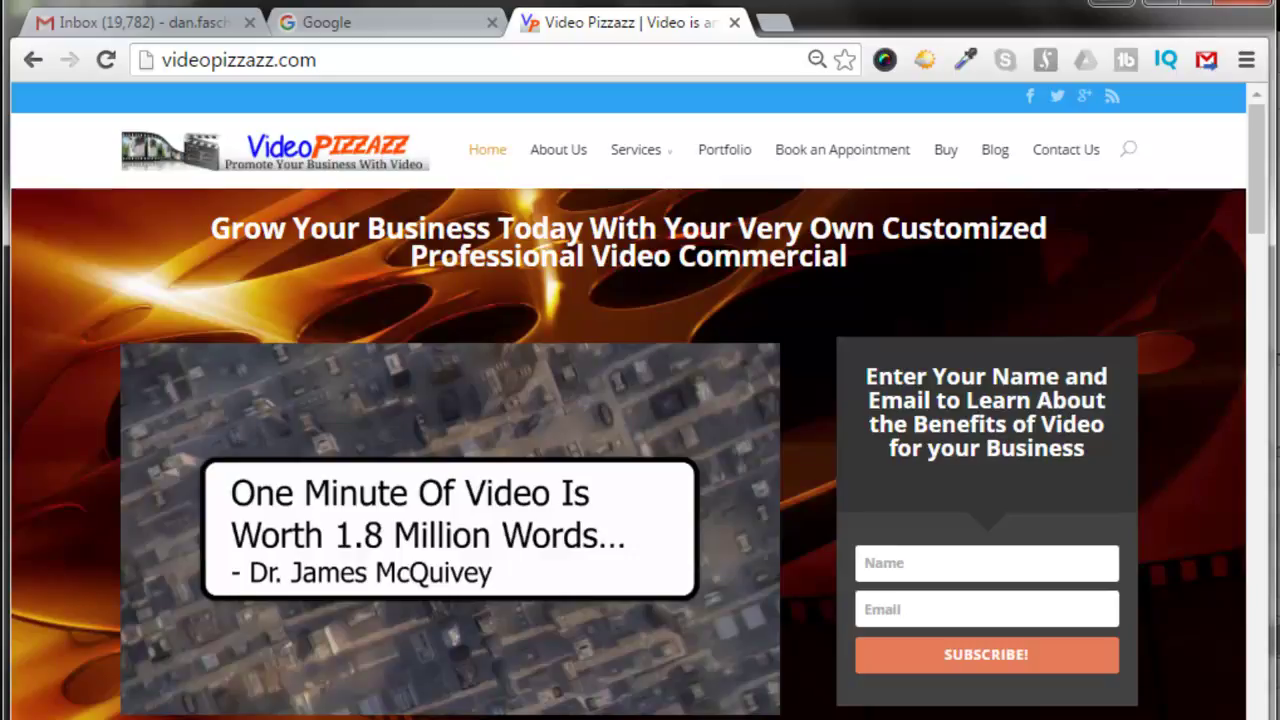
Minimize Chrome and go to Lead Kahuna's Find Leads screen
left_click(1110, 4)
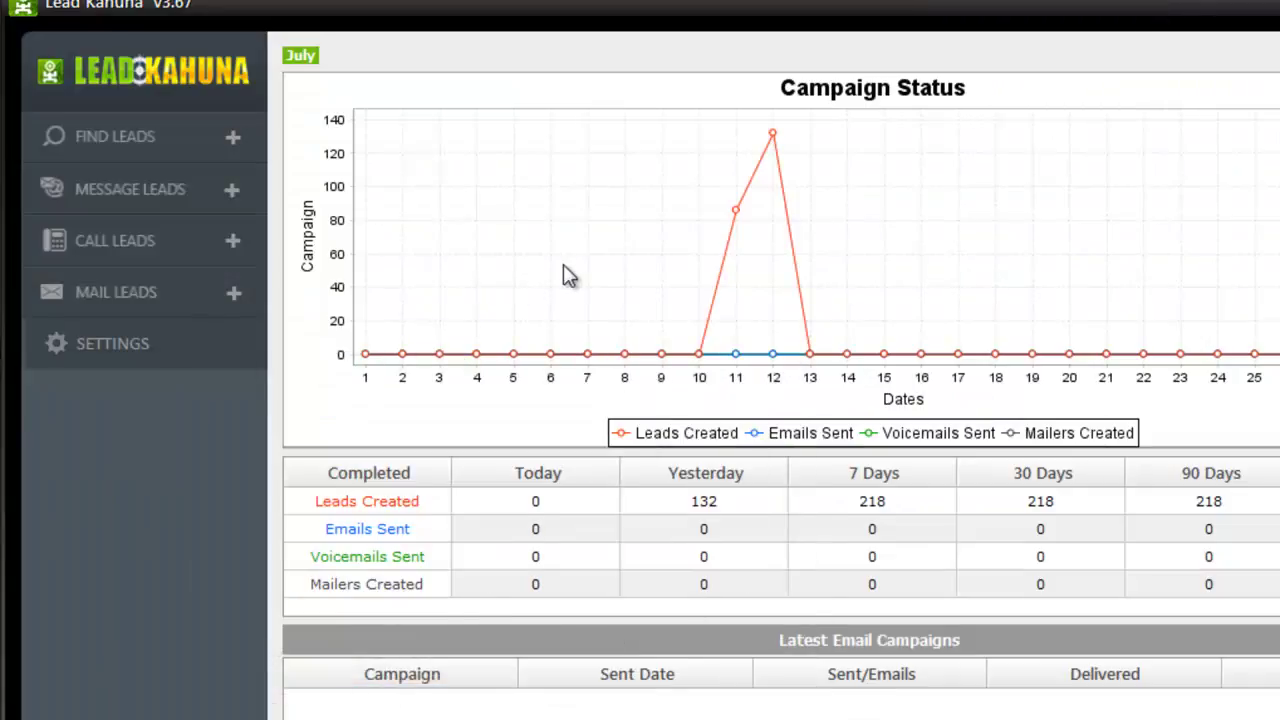
left_click(86, 138)
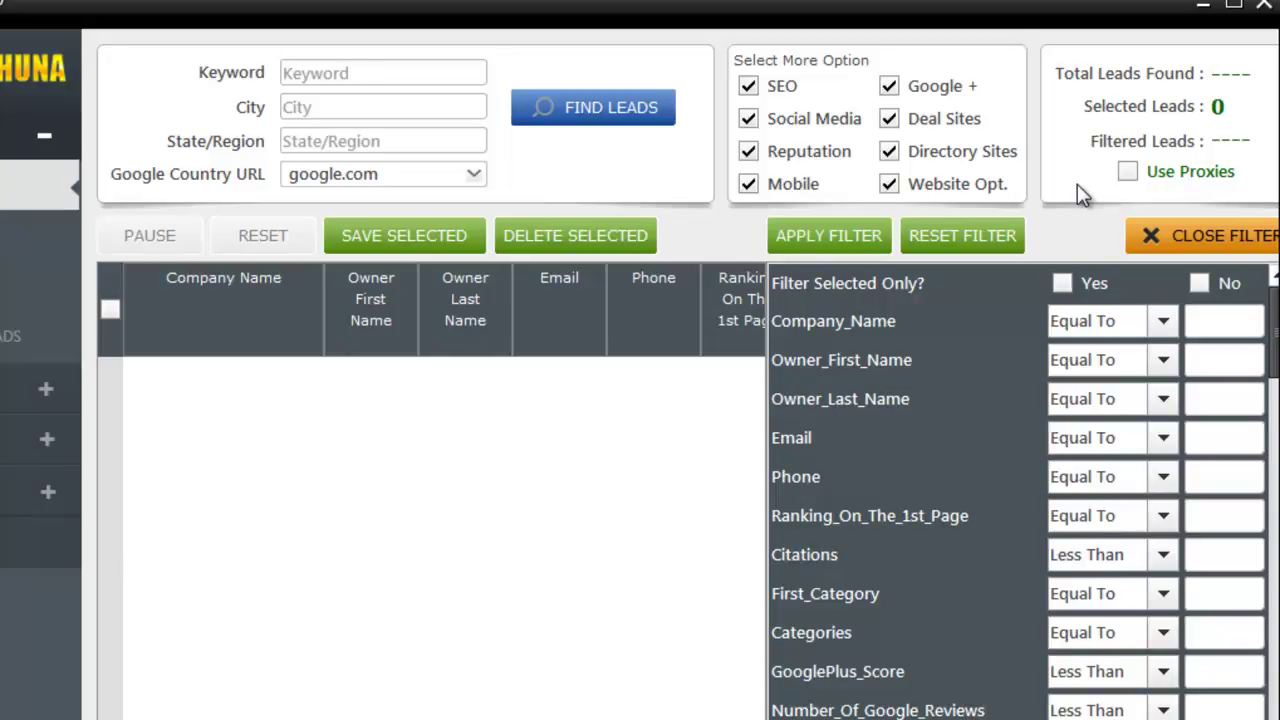
Enable Use Proxies and move the empty Proxies dialog up and to the right
left_click(1127, 172)
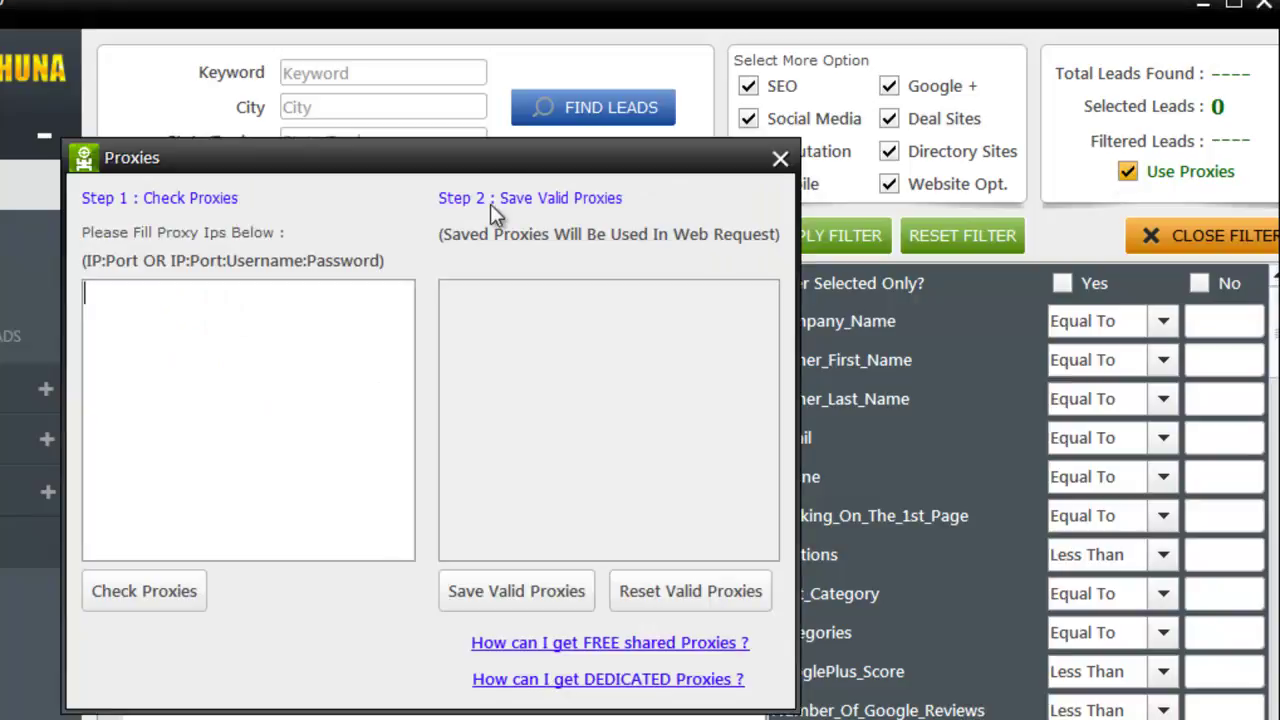
mouse_move(478, 164)
left_mouse_down()
mouse_move(606, 149)
mouse_move(609, 86)
mouse_move(515, 120)
left_mouse_up()
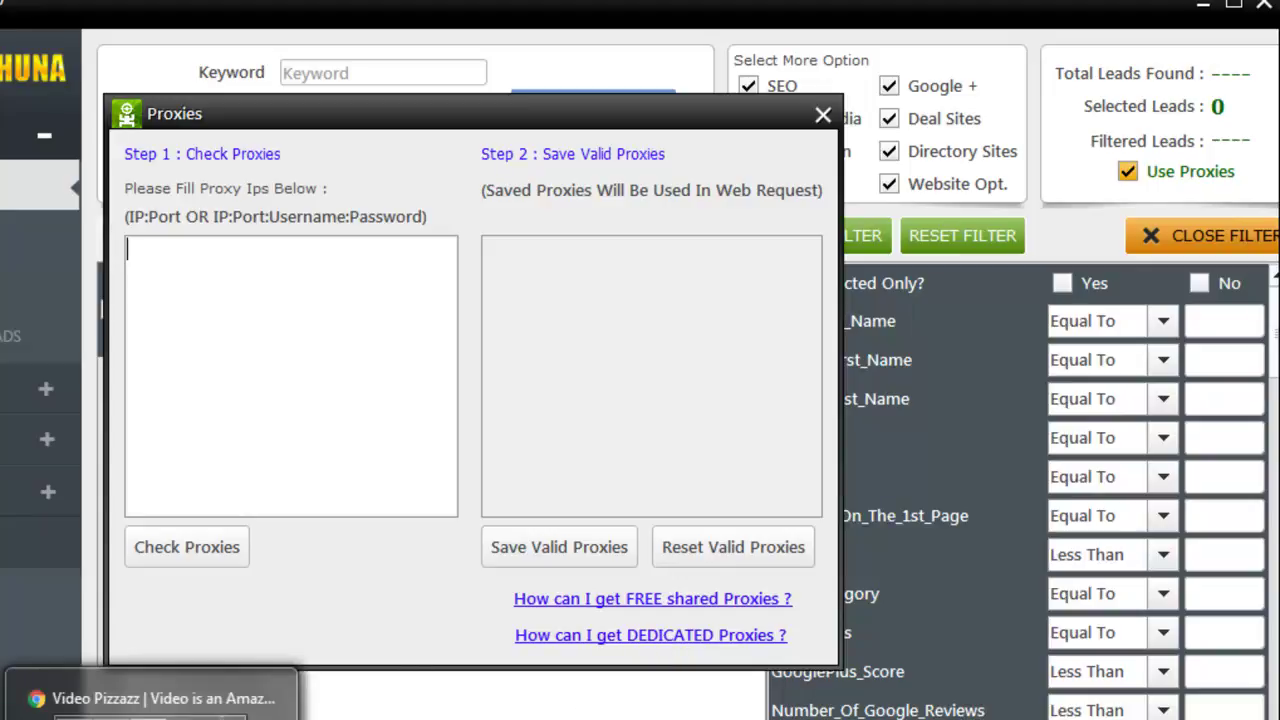
In Chrome's Google tab, search for proxy list text files on ports 8080, 3128 and 80
left_click(165, 698)
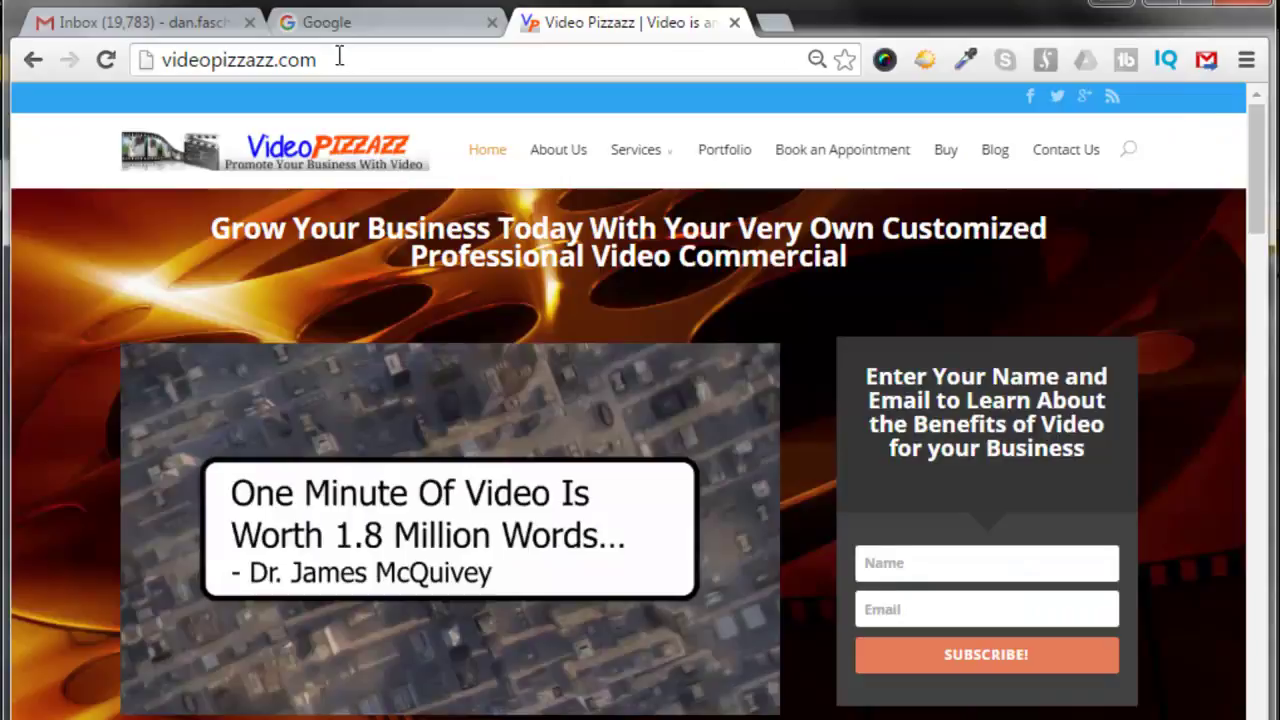
left_click(326, 22)
left_click(397, 467)
right_click(397, 467)
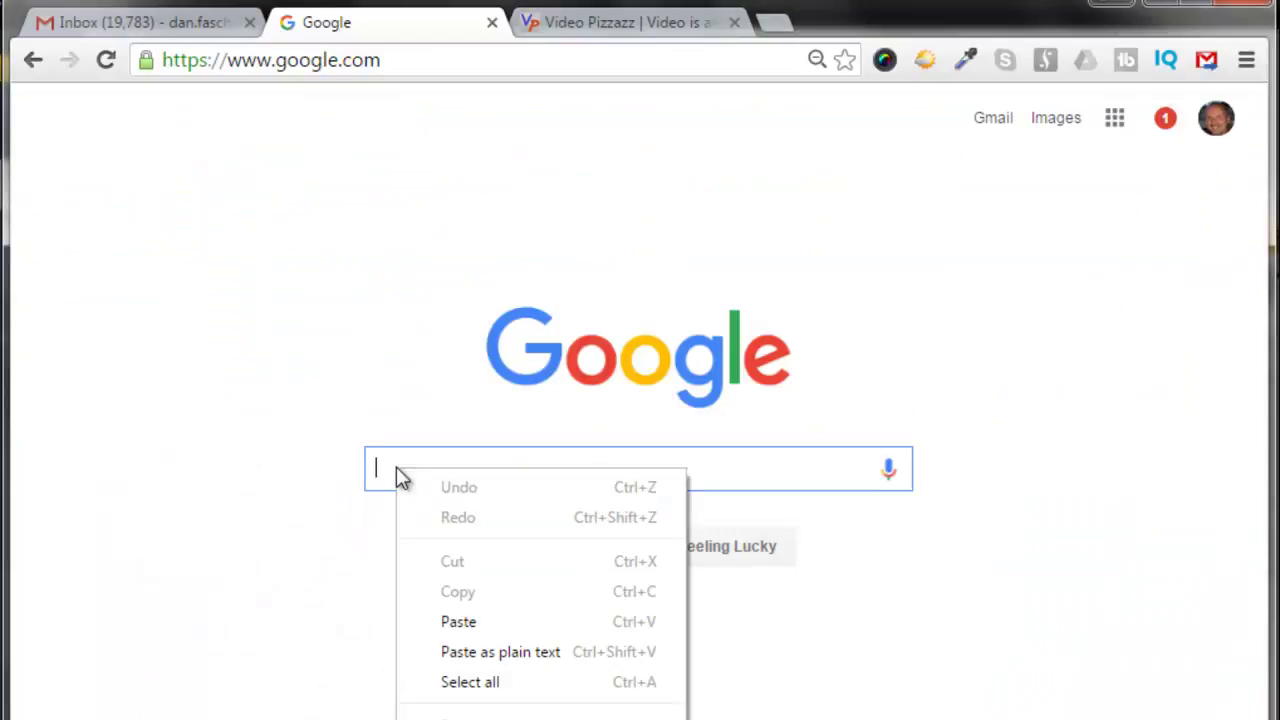
left_click(466, 621)
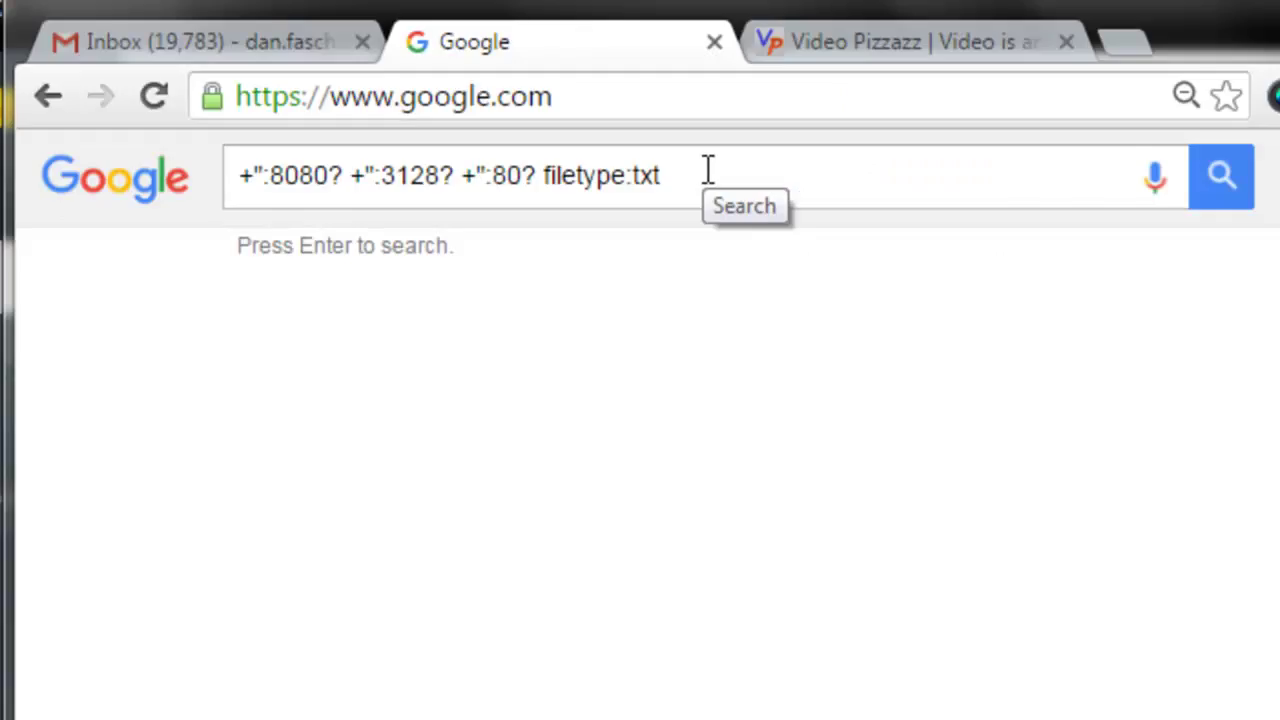
left_click(690, 172)
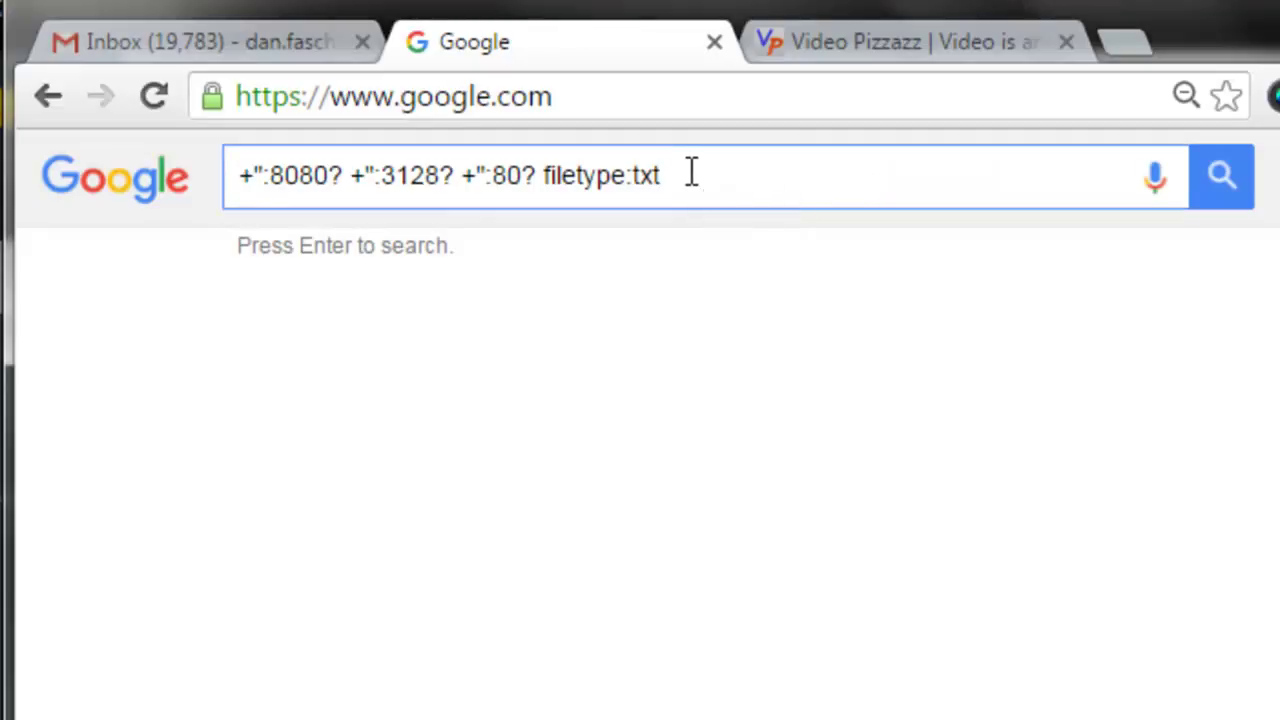
key("Return")
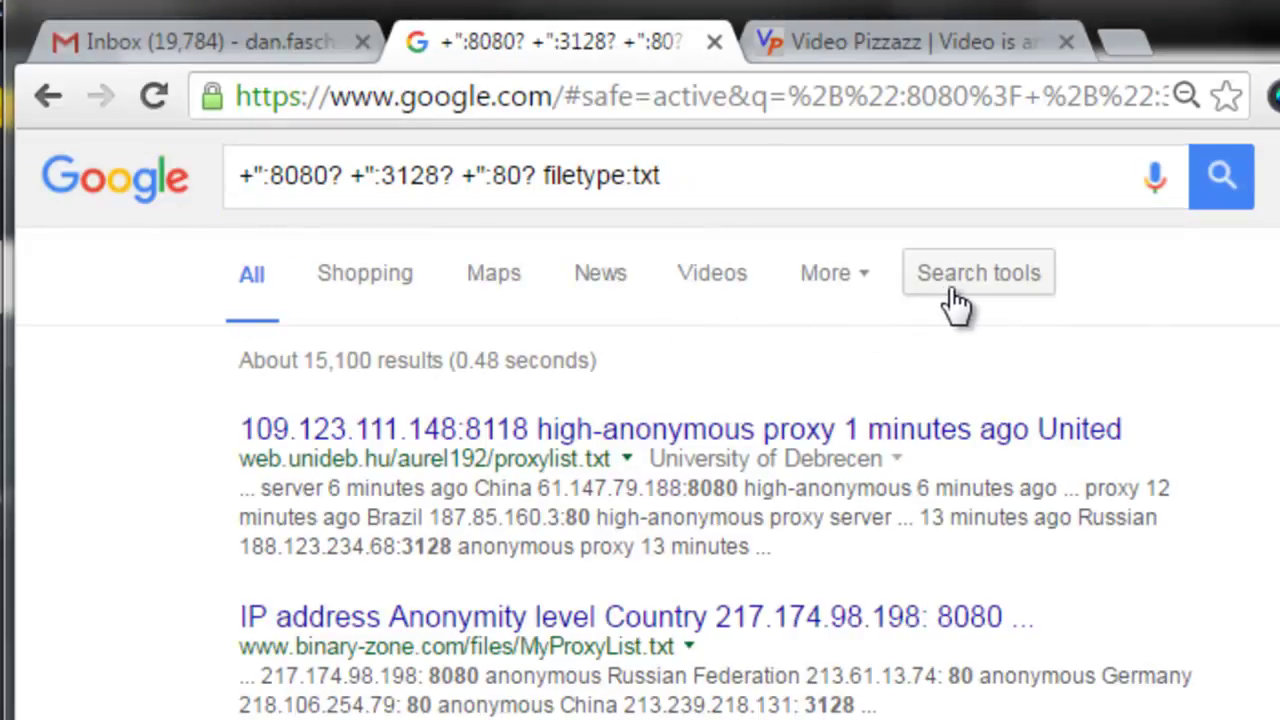
Limit the Google results to the past week
left_click(971, 291)
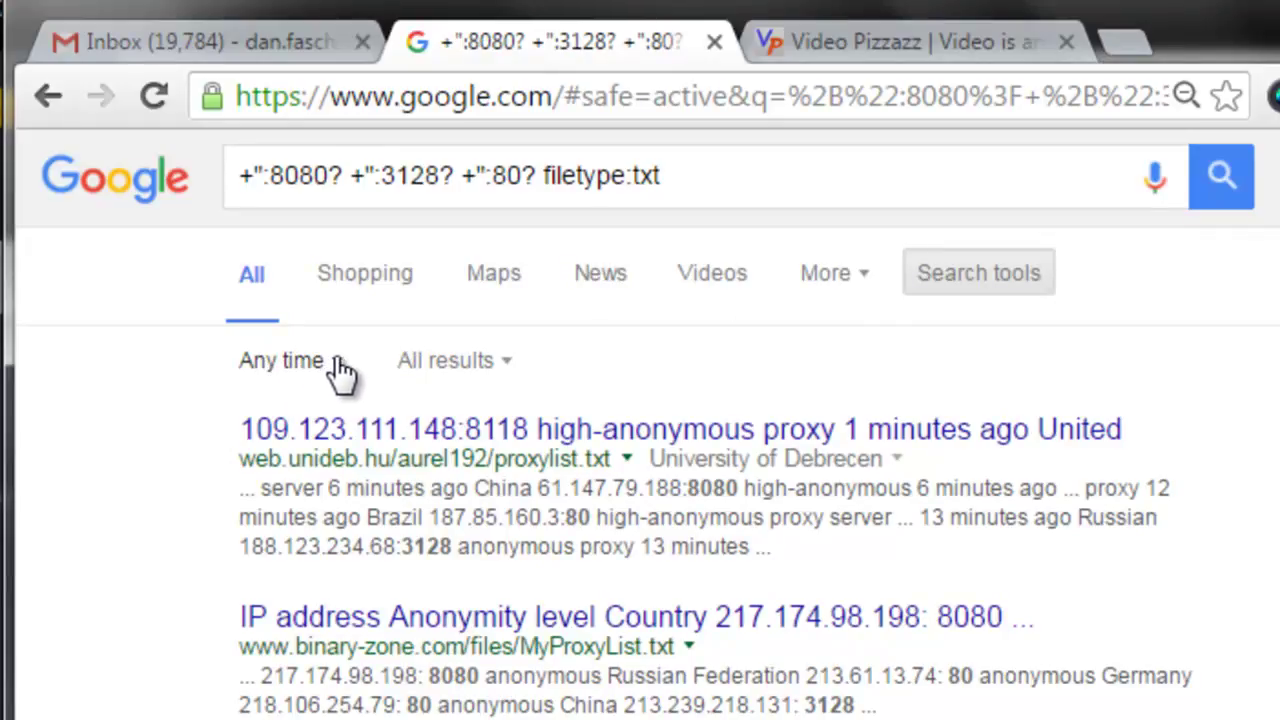
left_click(337, 364)
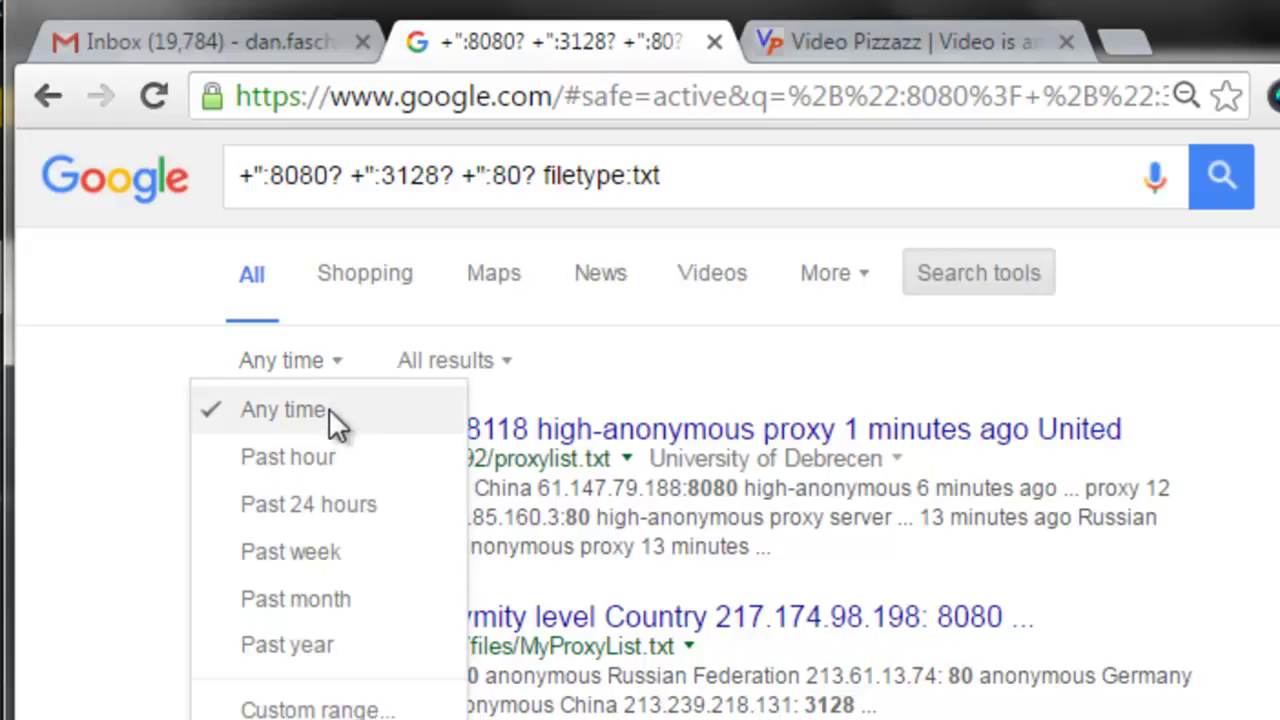
left_click(312, 558)
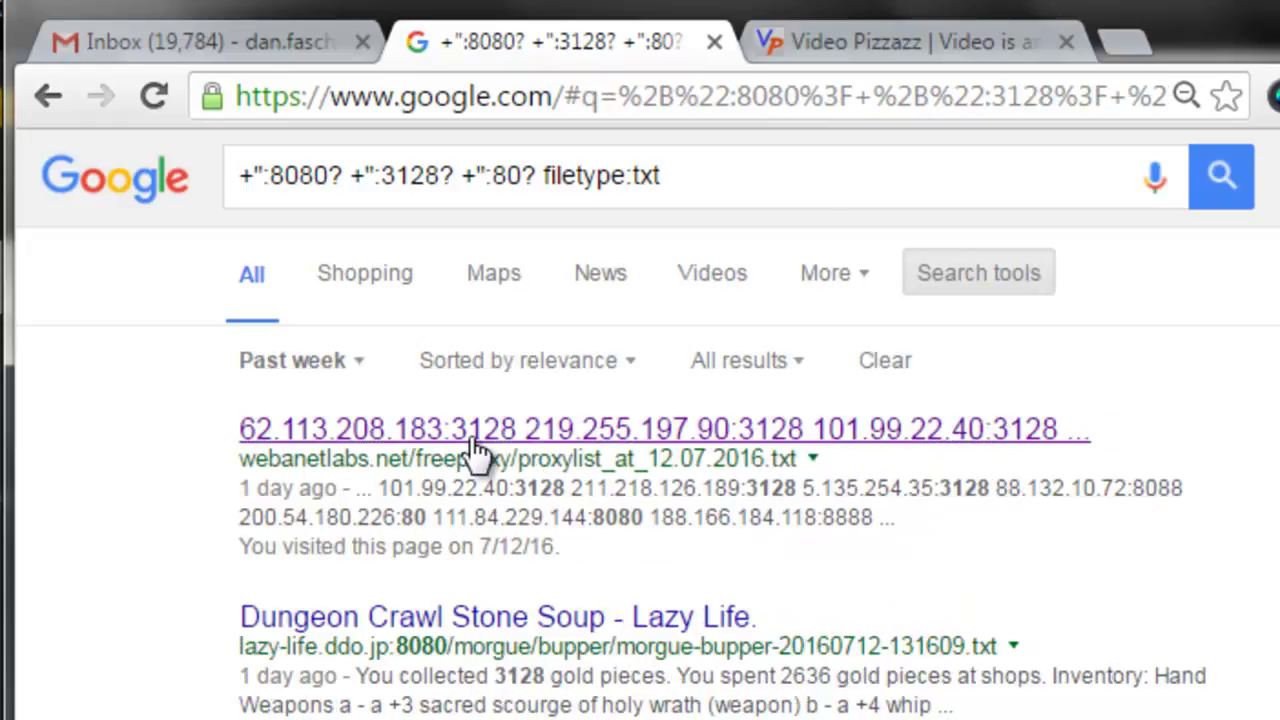
Open the webanetlabs proxy list and copy a block of its IP:port entries
left_click(586, 432)
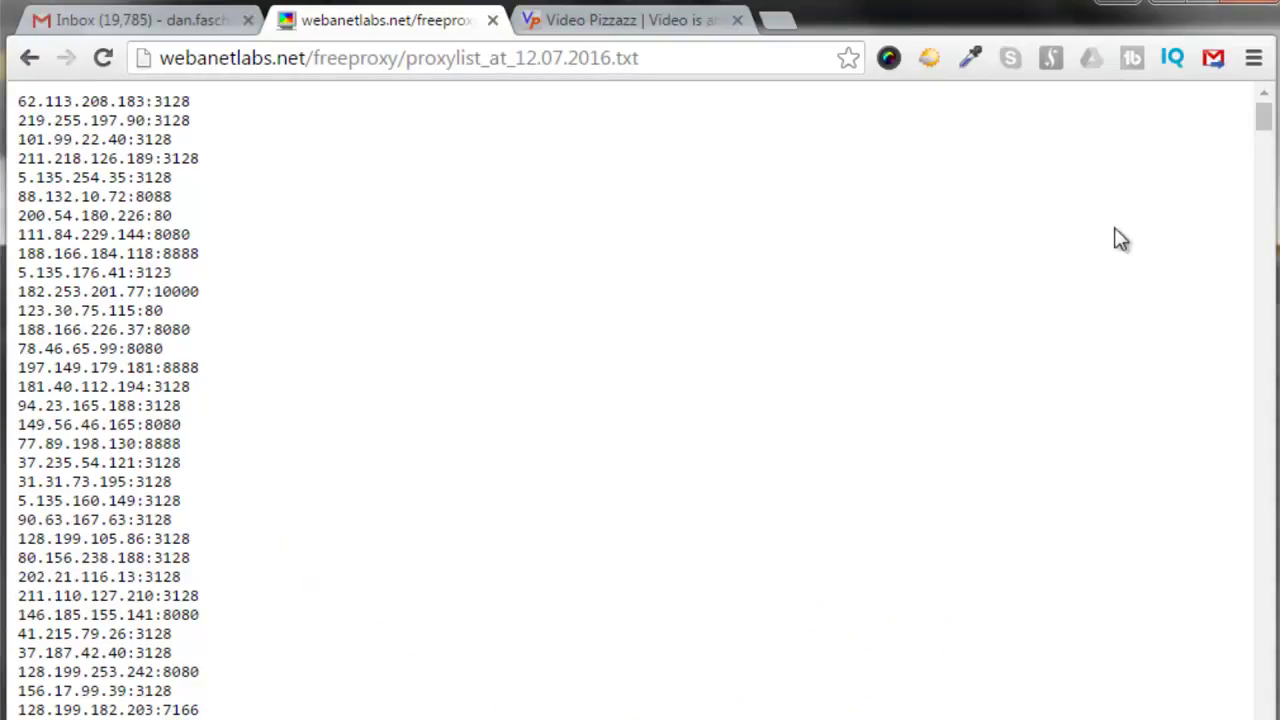
left_click_drag(17, 98, 40, 715)
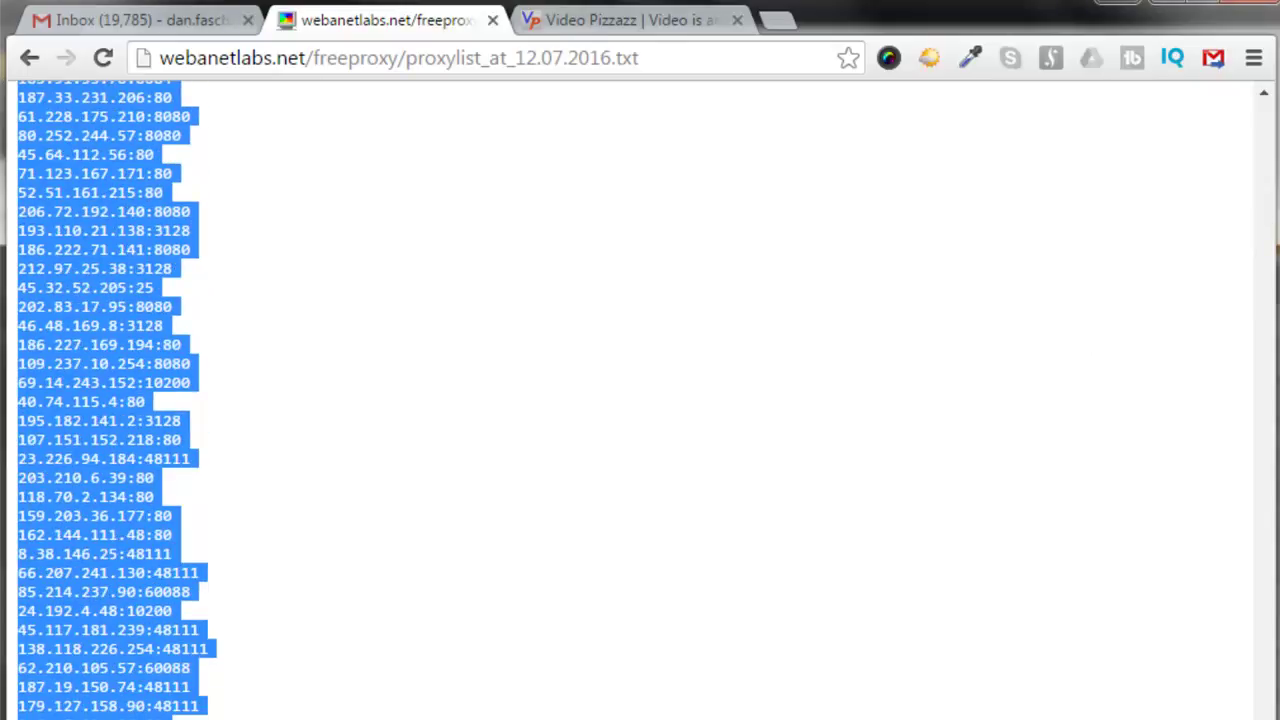
key("alt+Tab")
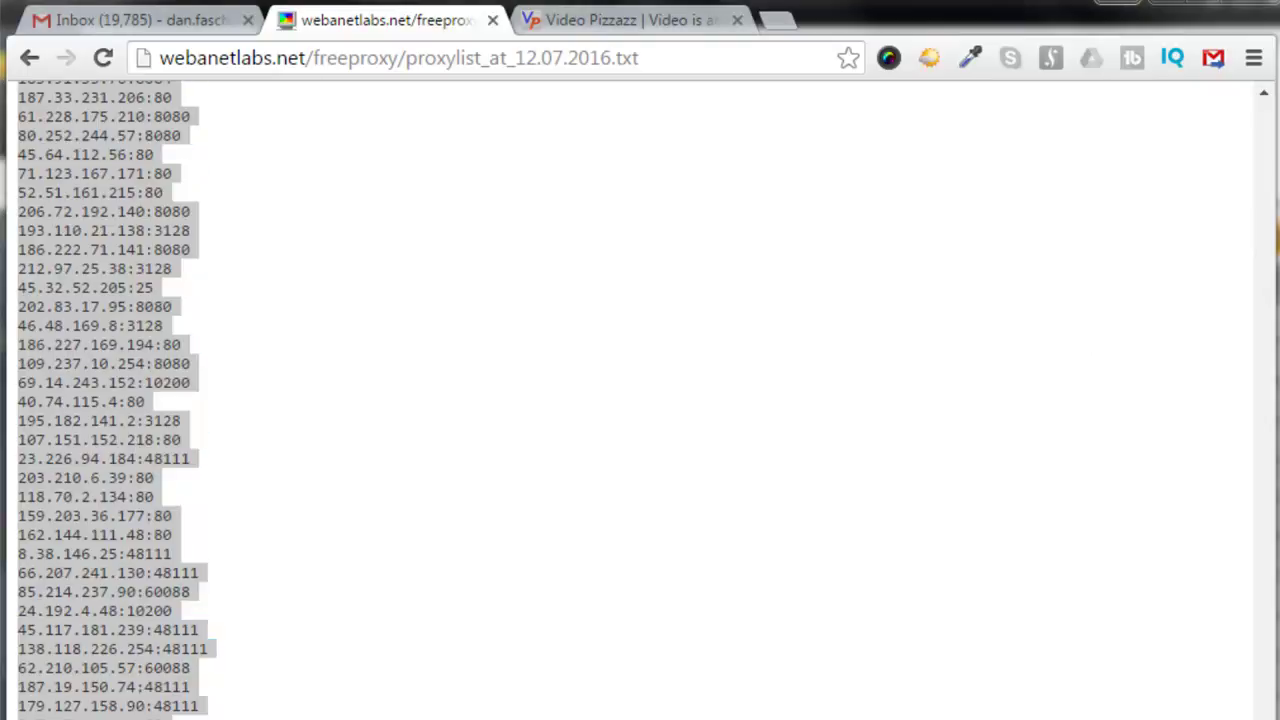
left_click(437, 462)
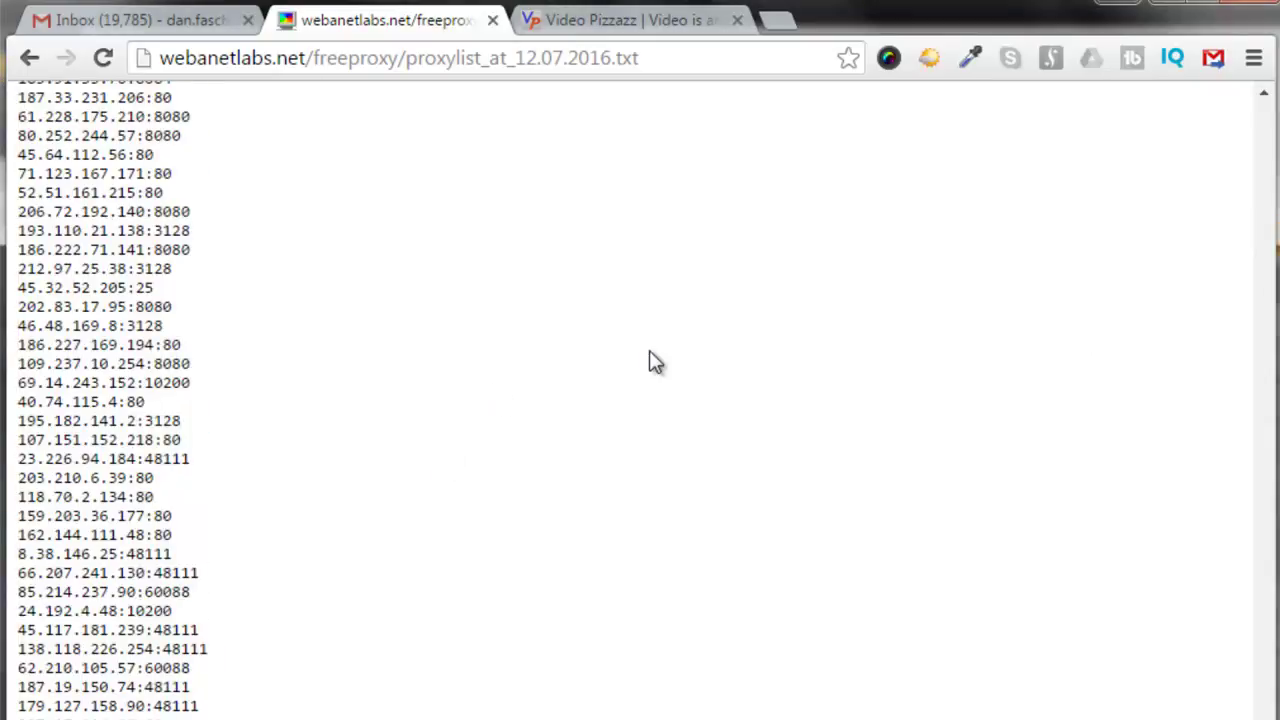
Paste the first proxy into the Step 1 box and check it, which finds zero valid proxies
left_click(1170, 6)
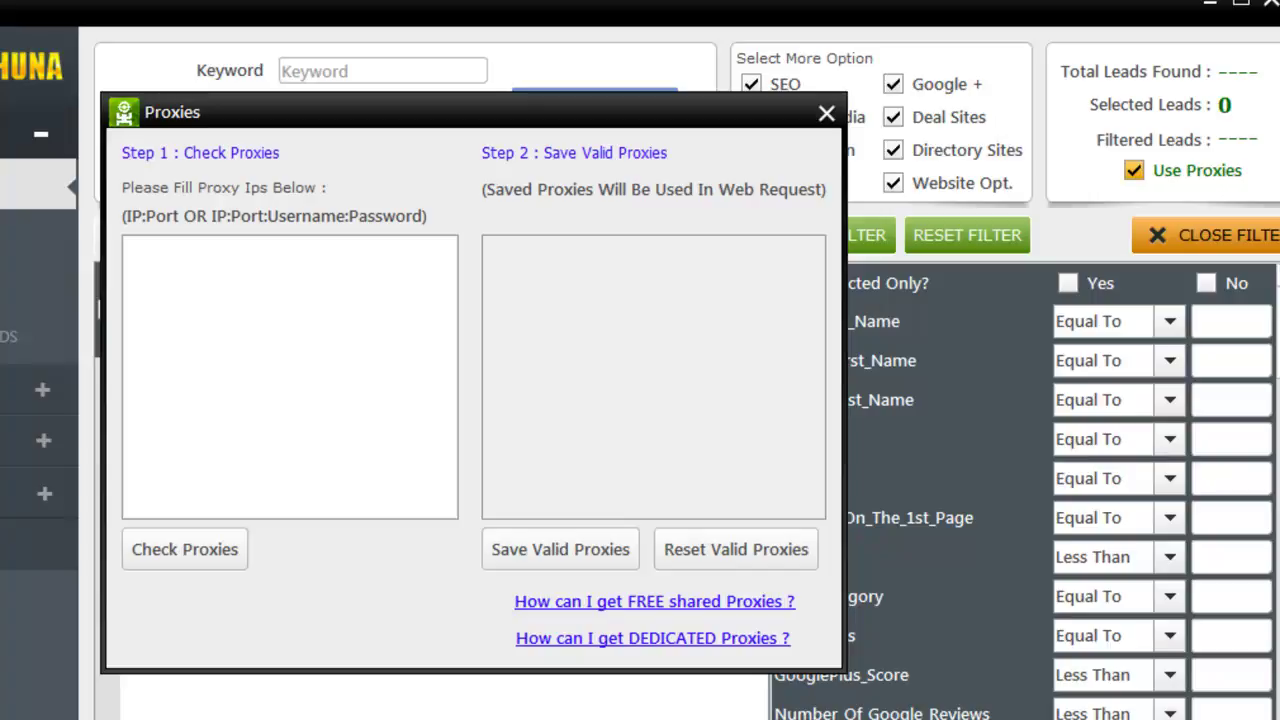
left_click(170, 258)
type("62.113.208.183:3128")
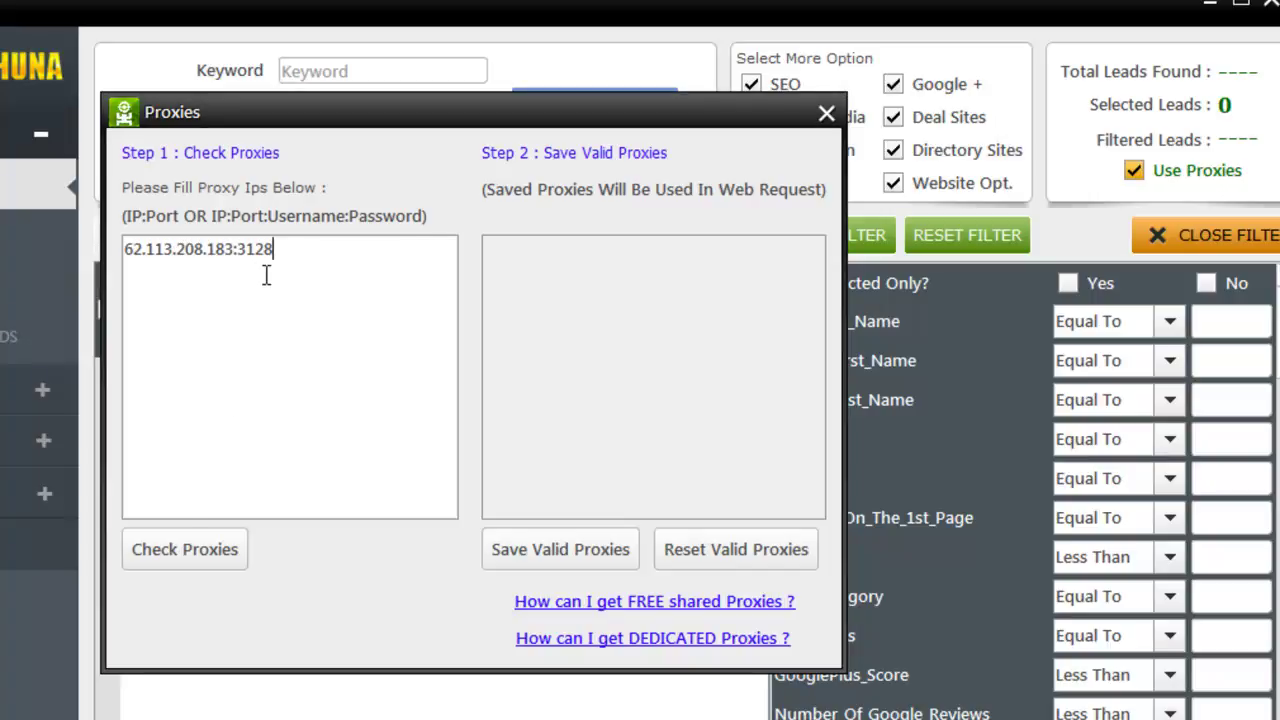
left_click(186, 550)
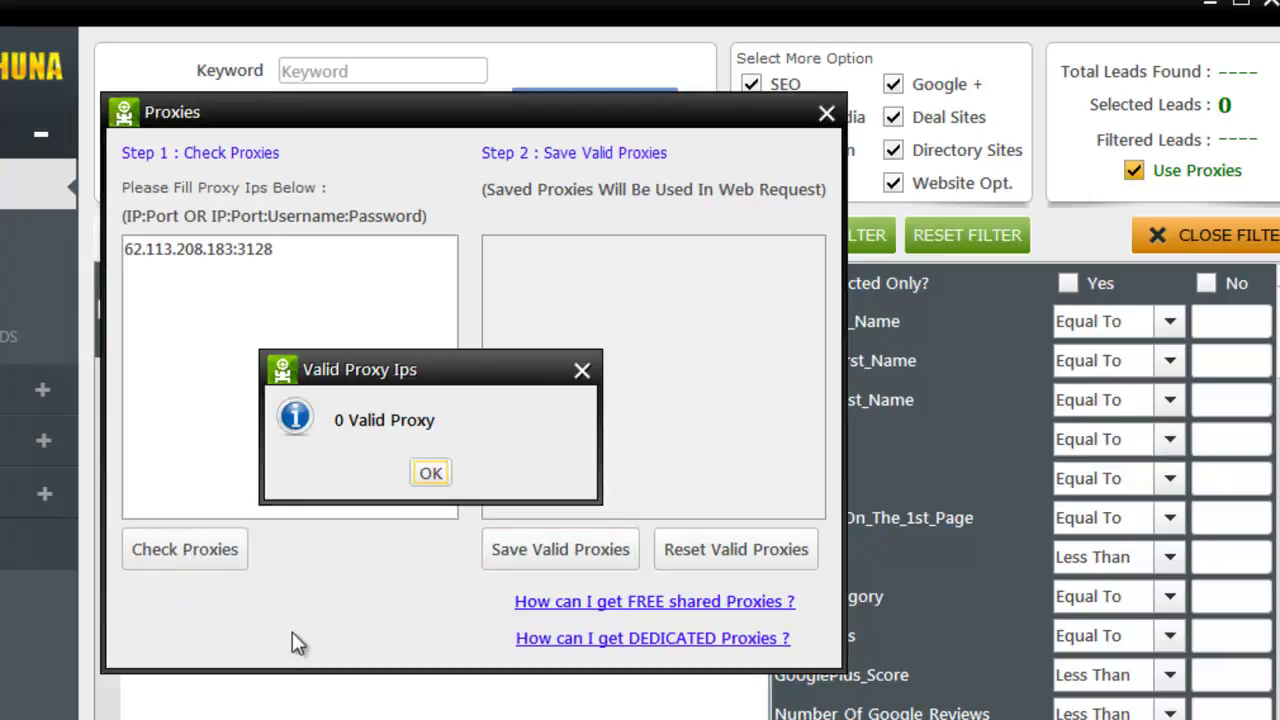
left_click(431, 474)
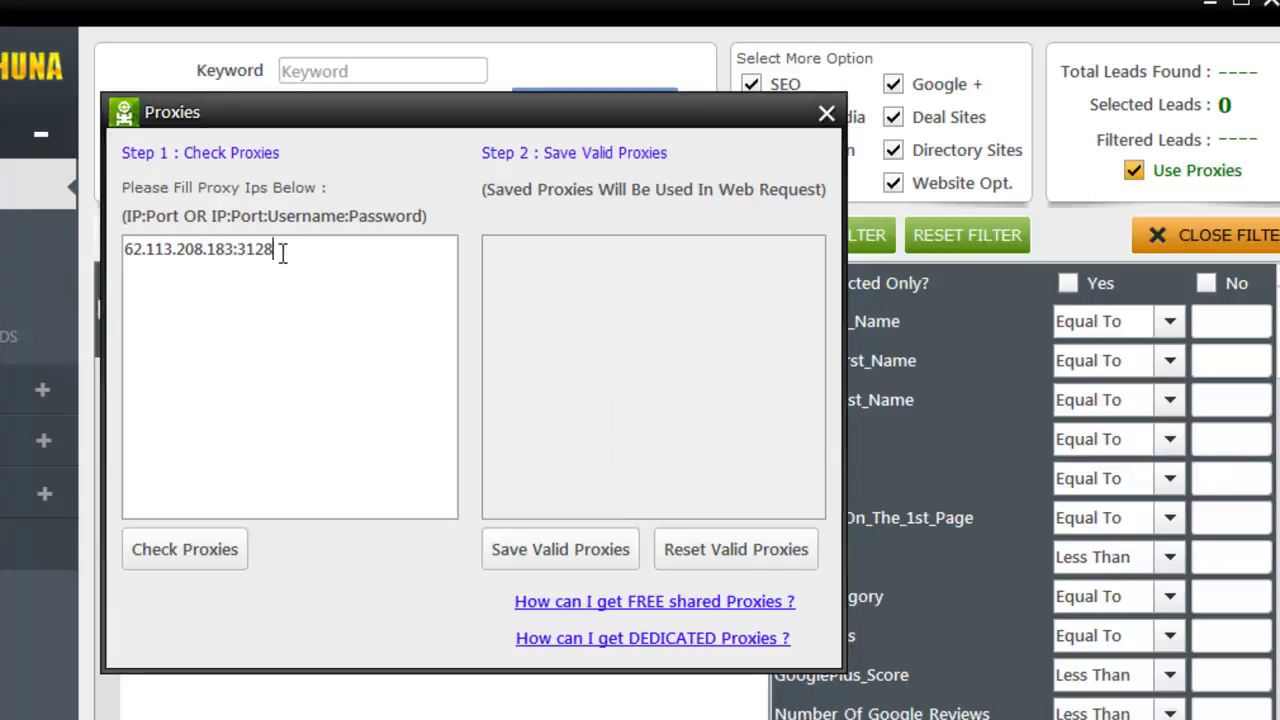
Replace the failed proxy with 219.255.197.90:3128 and validate it successfully
key("BackSpace")
key("BackSpace")
key("BackSpace")
key("BackSpace")
key("BackSpace")
key("BackSpace")
key("BackSpace")
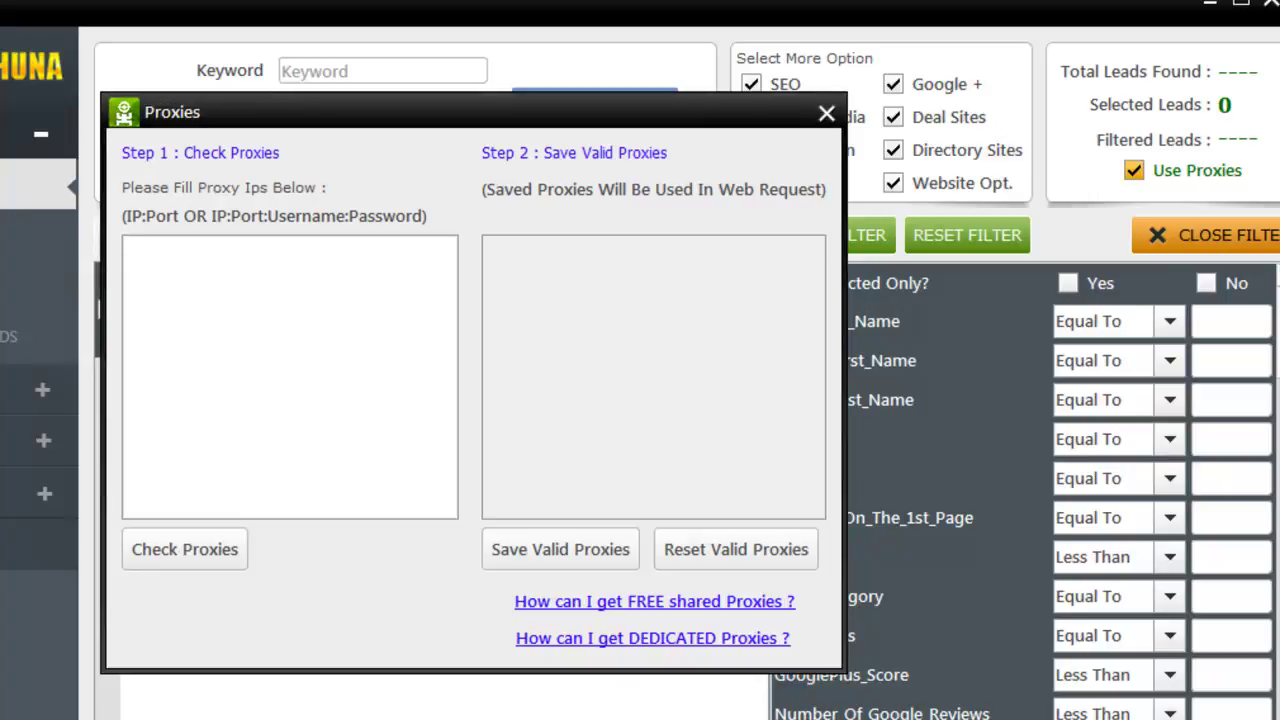
type("219.255.197.90:3128")
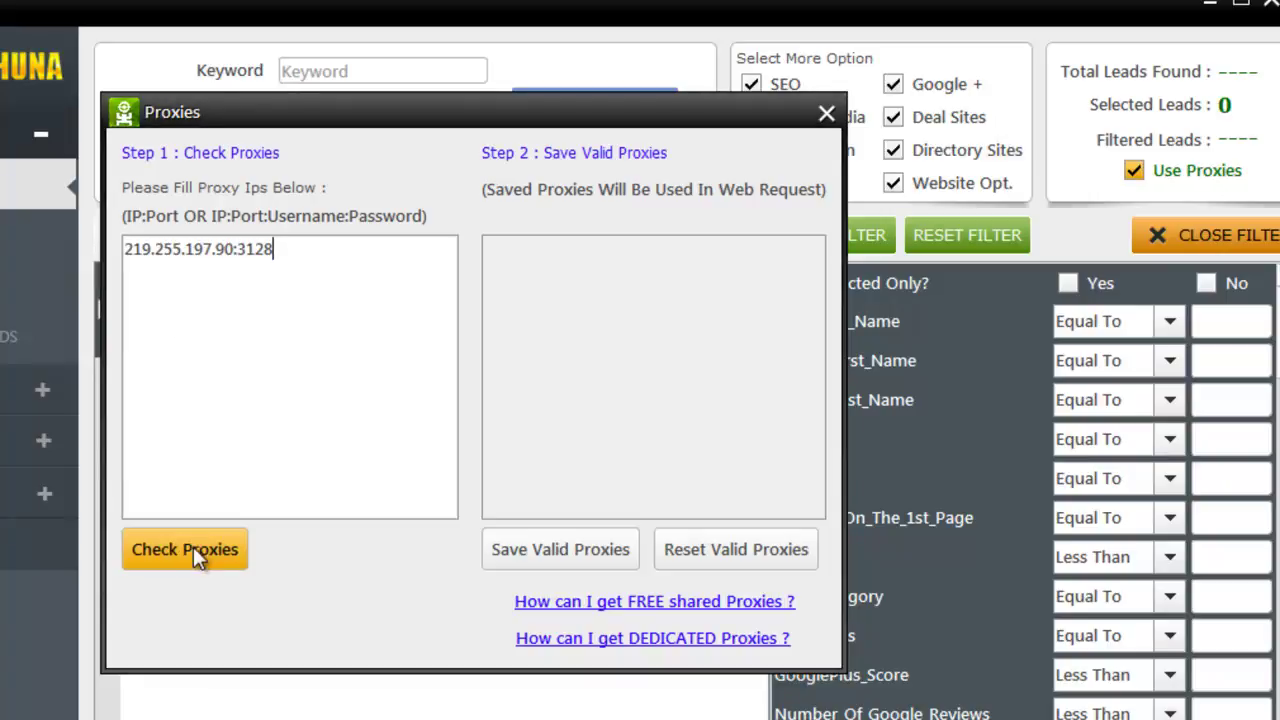
left_click(194, 550)
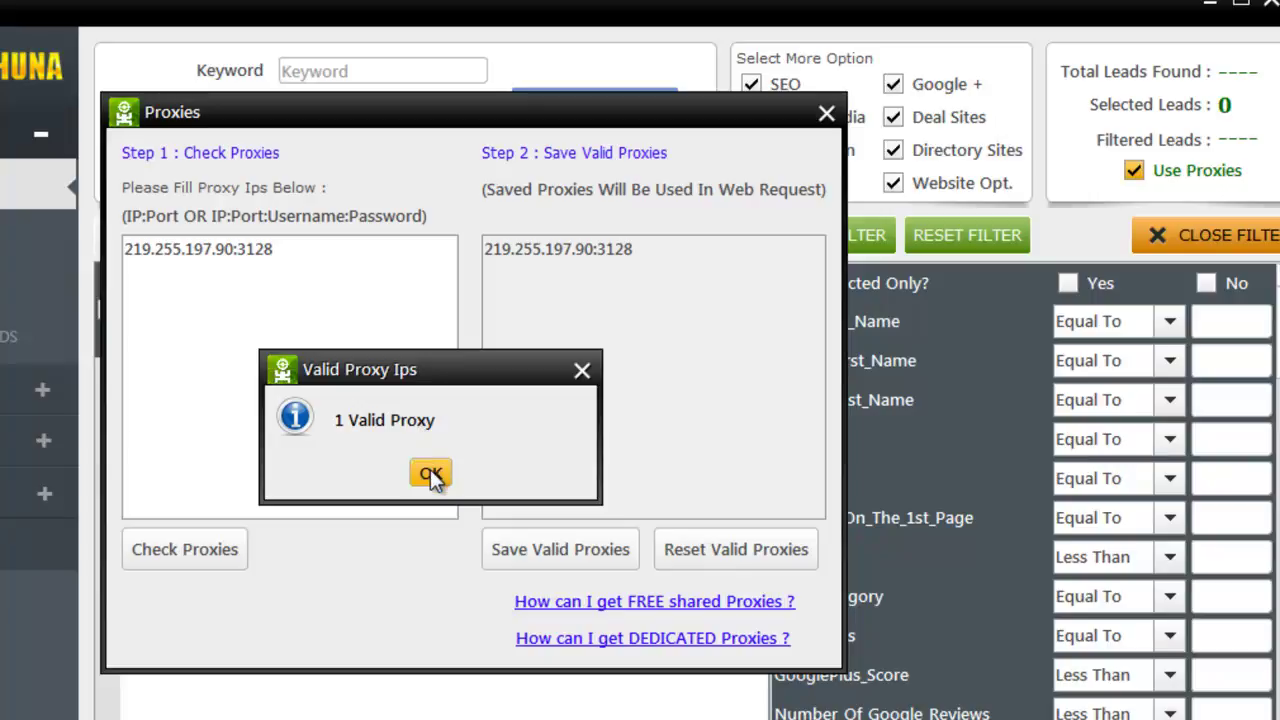
left_click(430, 473)
type("101.99.22.40:3128")
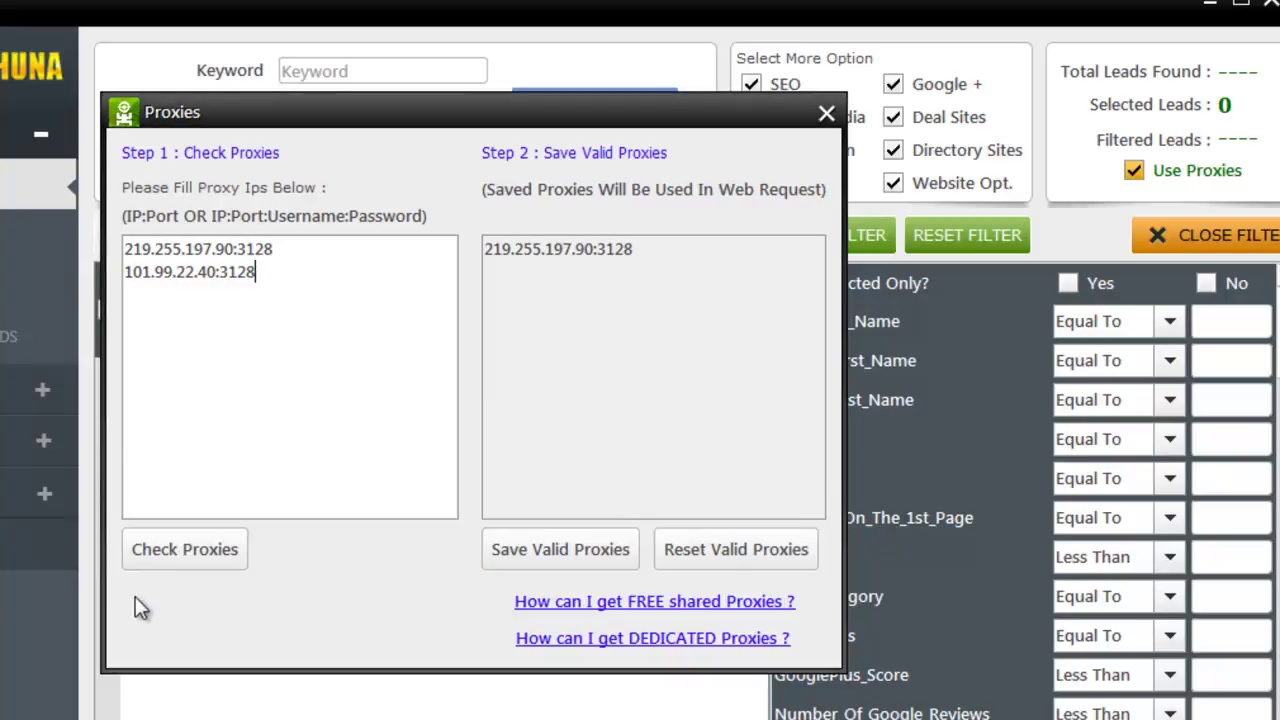
Check the added proxies and dismiss the results until ten valid proxies are listed
left_click(177, 552)
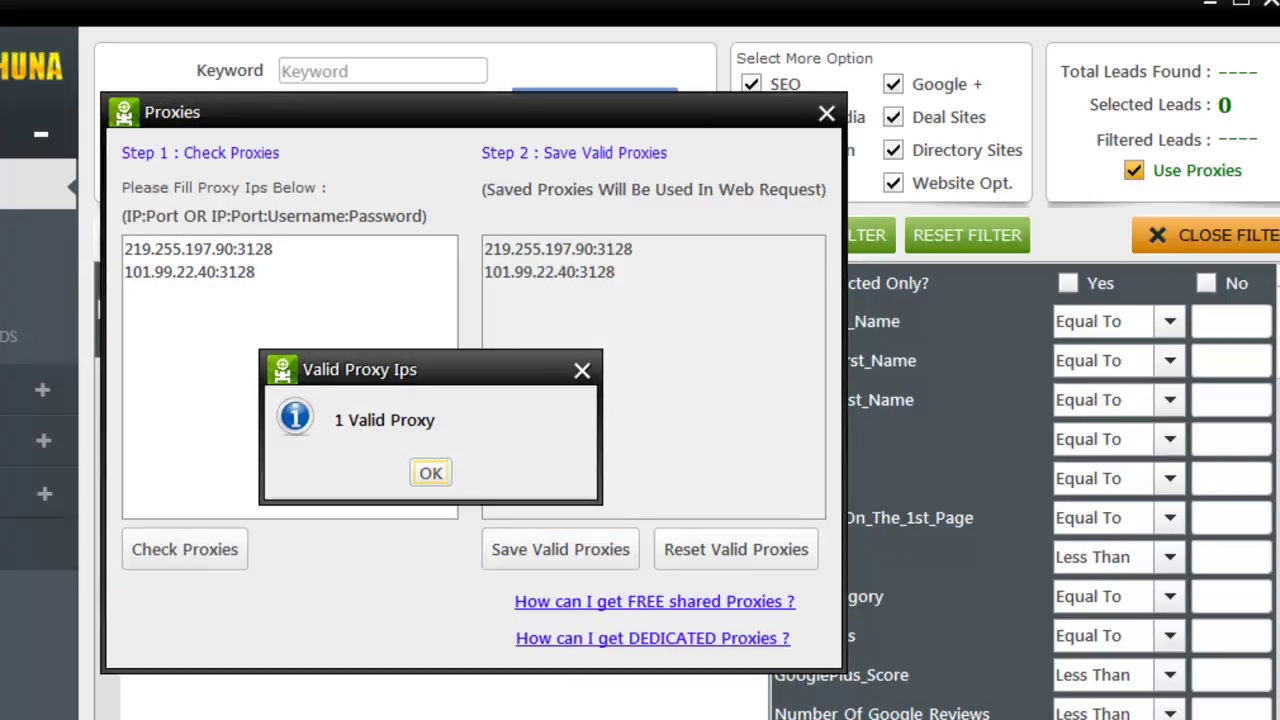
left_click(431, 473)
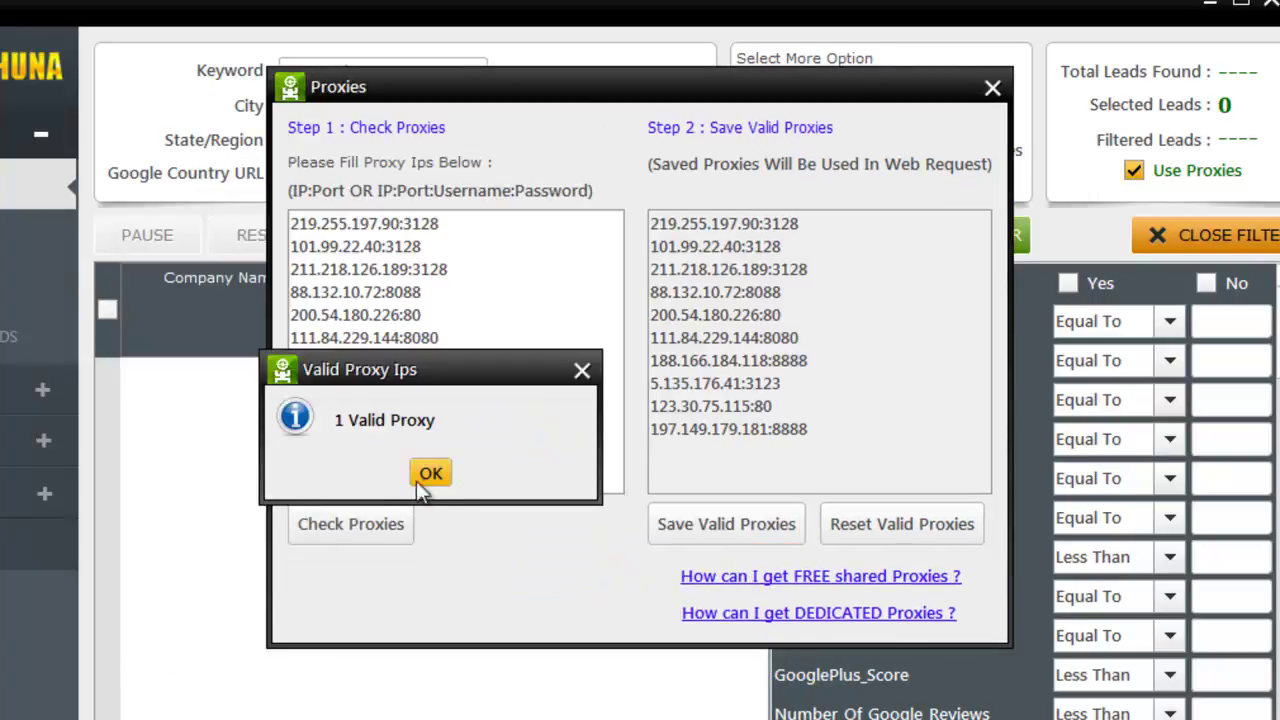
left_click(428, 474)
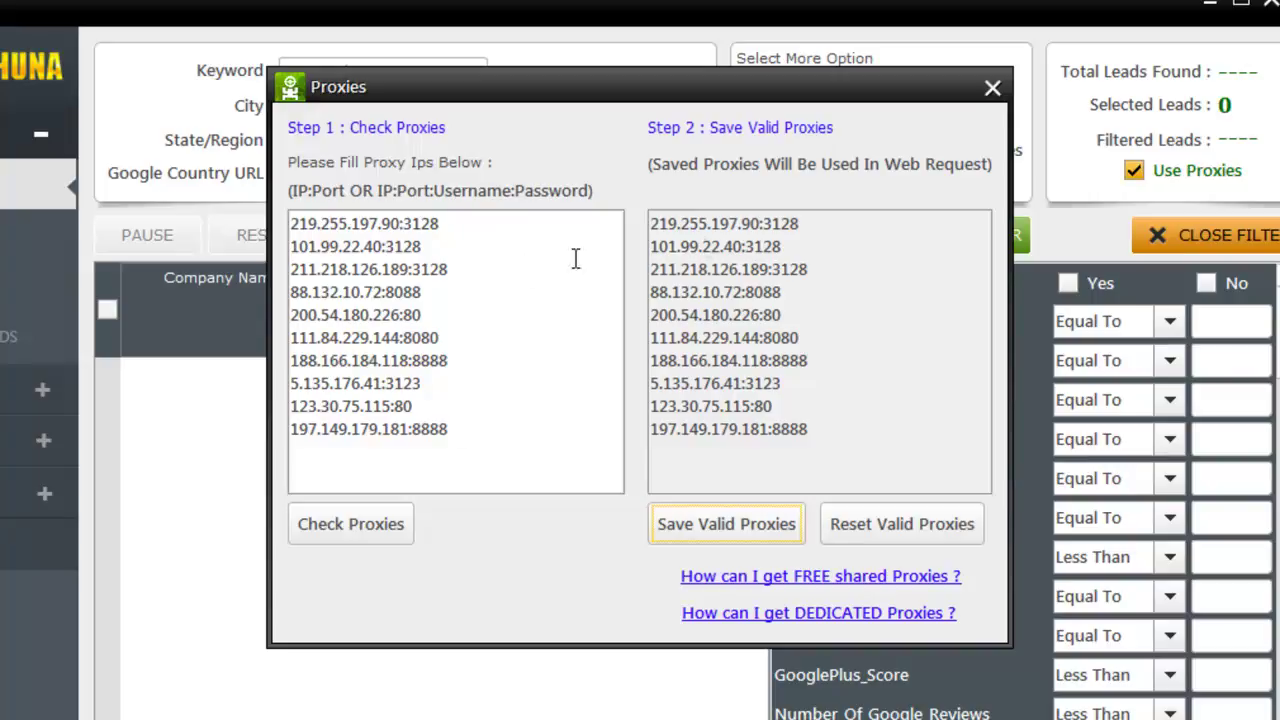
left_click_drag(650, 268, 713, 386)
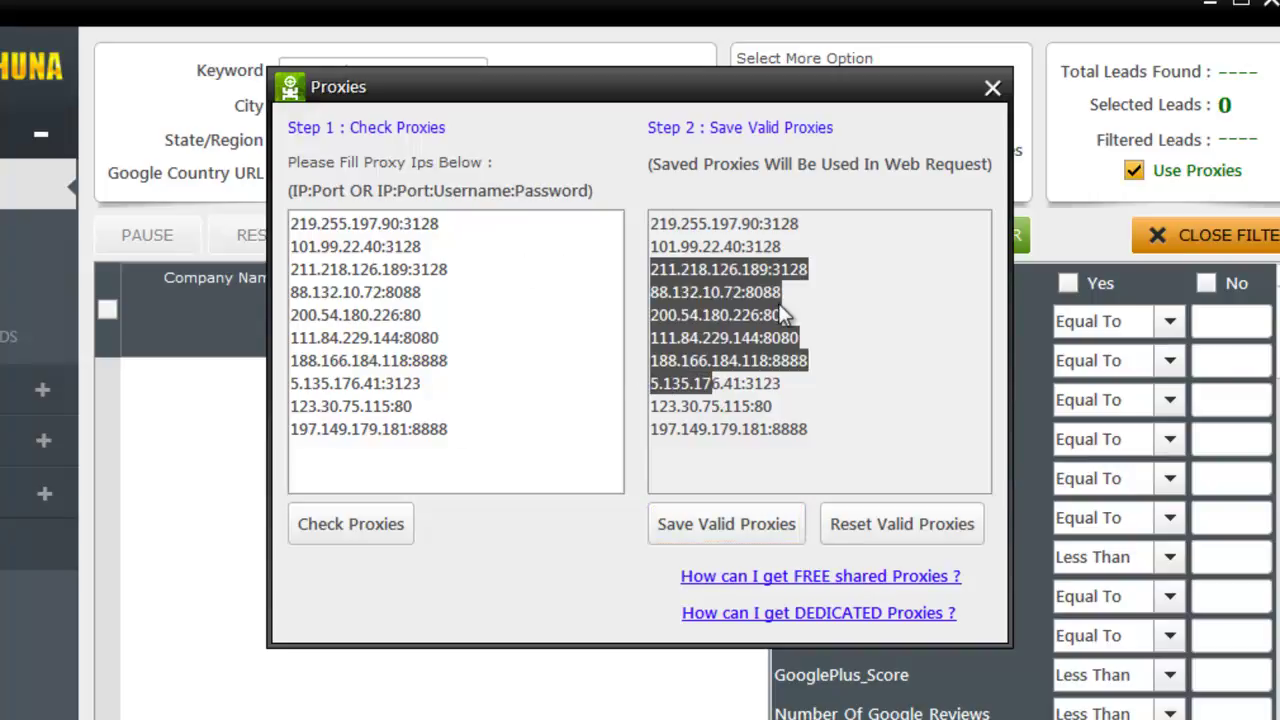
left_click(521, 468)
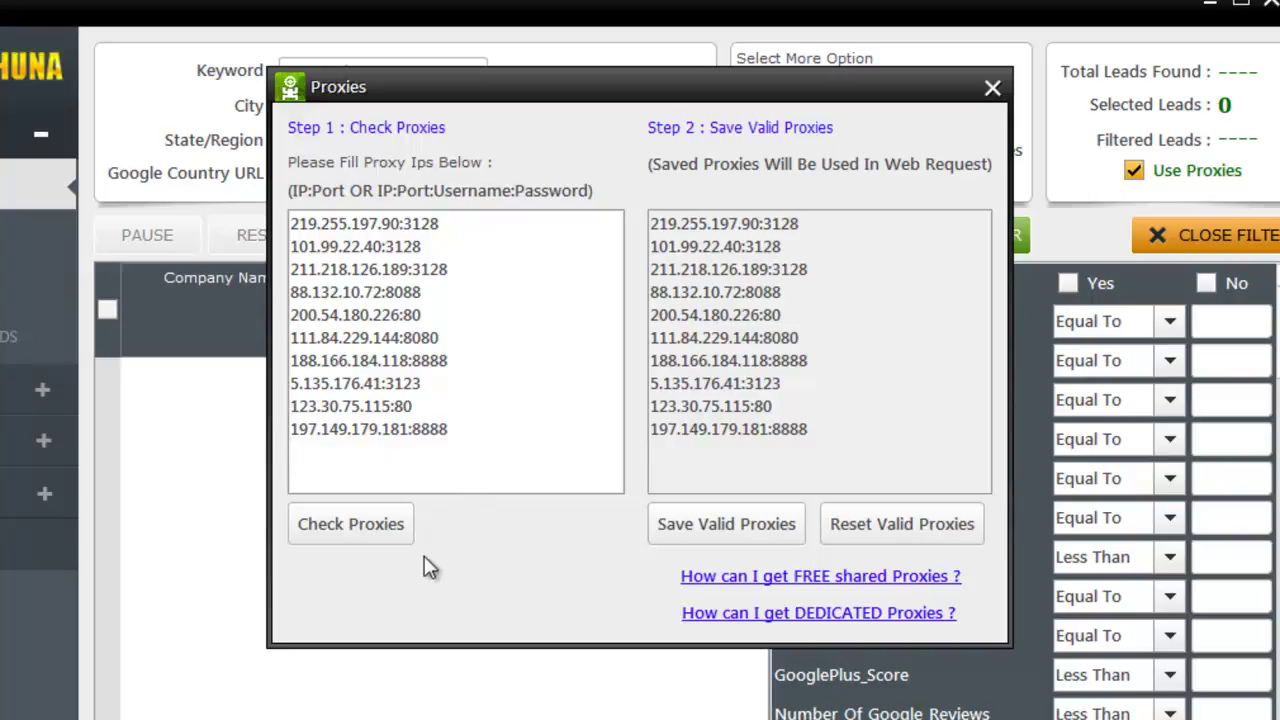
Save the ten valid proxies, reopen Proxies to verify them, then close the dialog
left_click(728, 522)
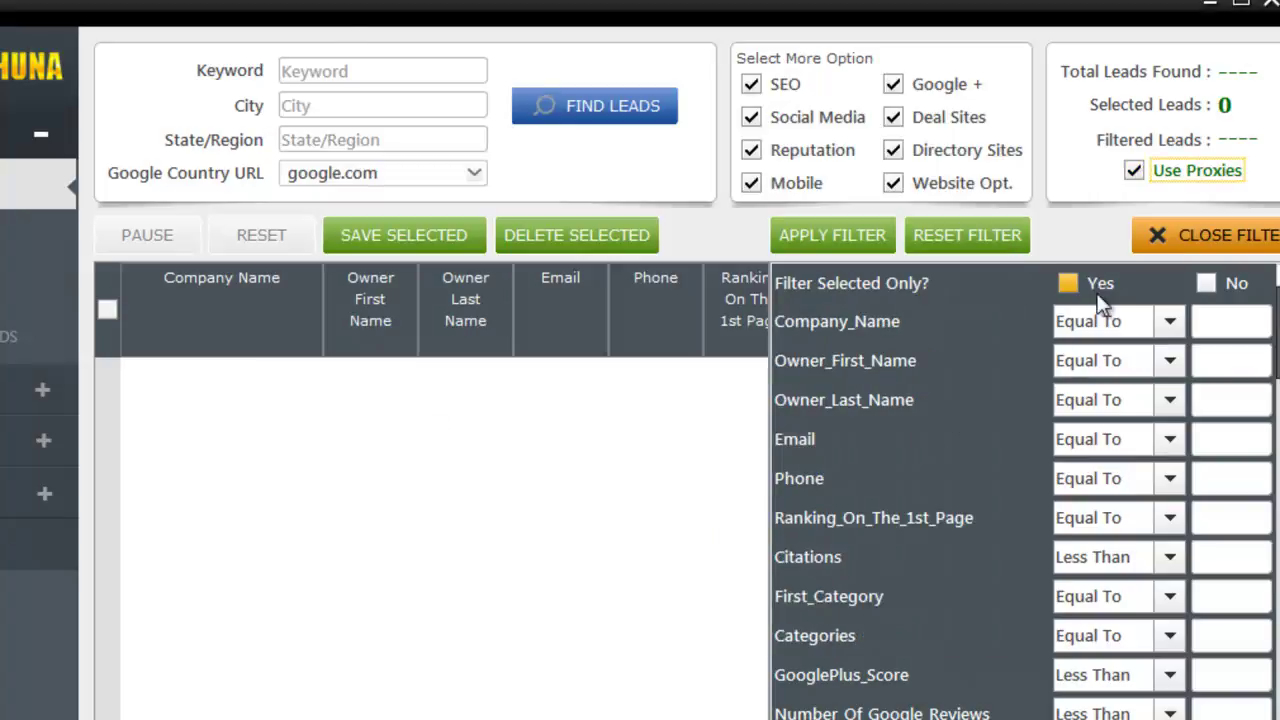
left_click(1134, 172)
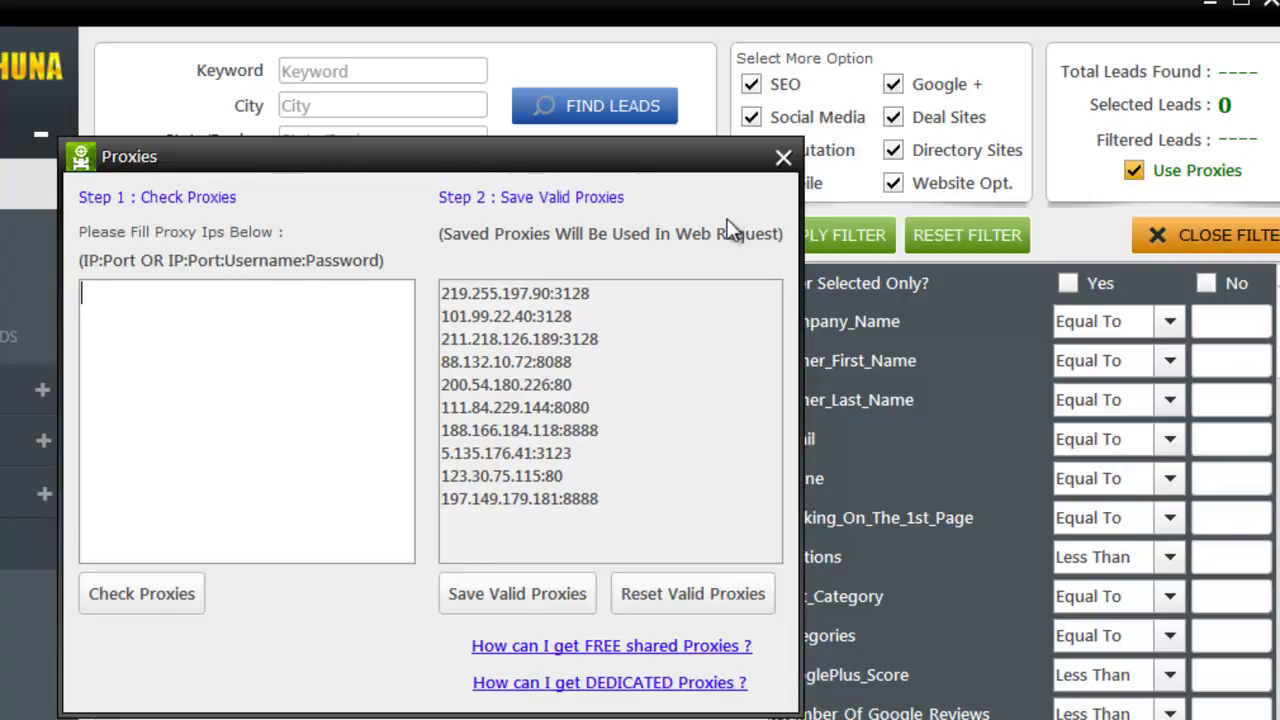
left_click(783, 157)
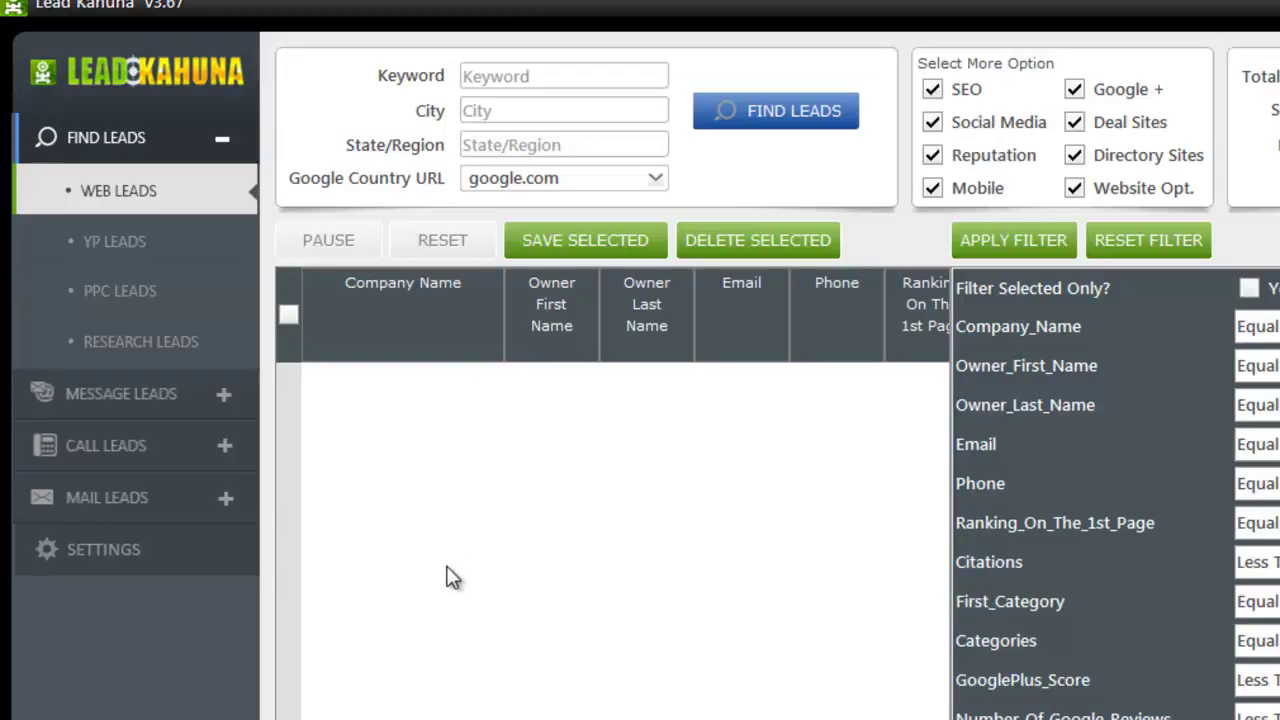